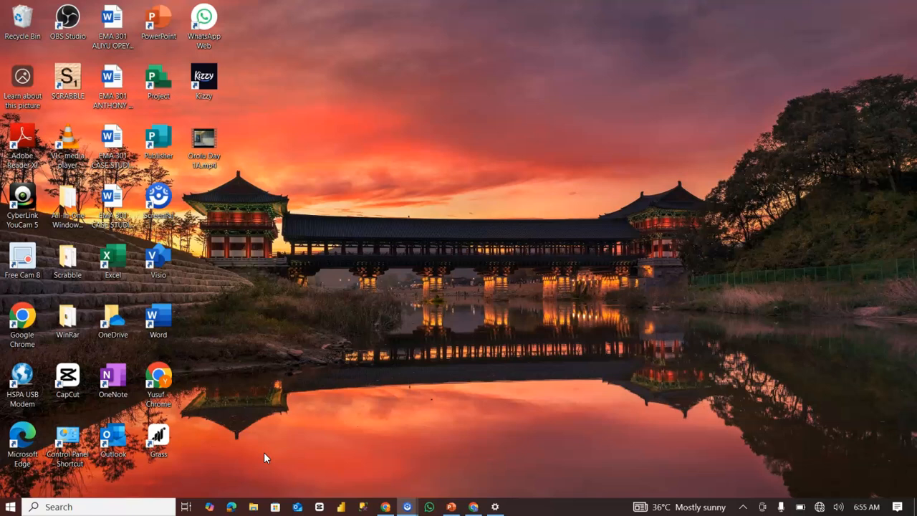
Open Excel with a new blank workbook and close Document Recovery, choosing to remove the recovered files
{"action": "left_click", "coordinate": [122, 268]}
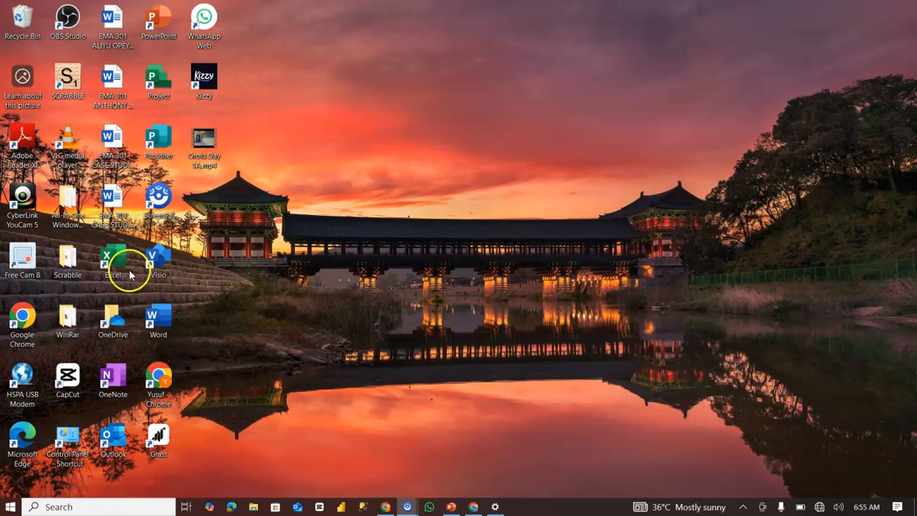
{"action": "double_click", "coordinate": [120, 268]}
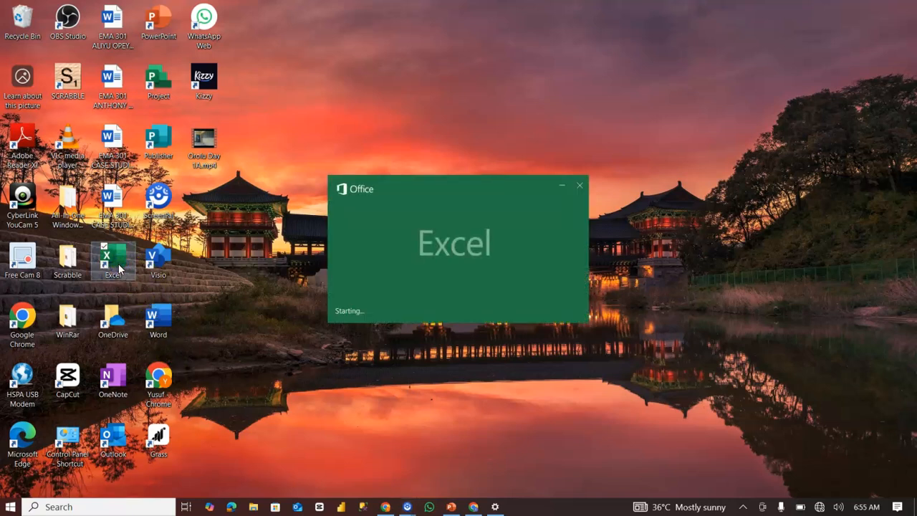
{"action": "left_click", "coordinate": [157, 120]}
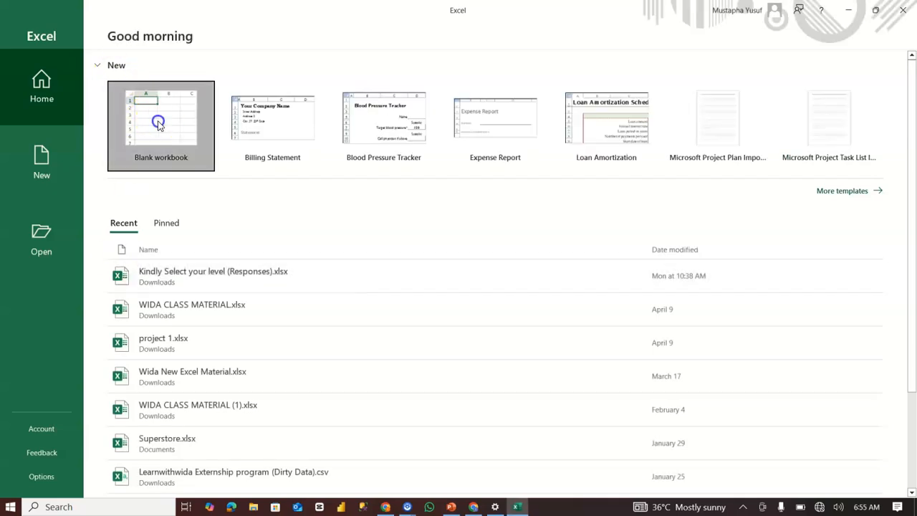
{"action": "left_click", "coordinate": [139, 470]}
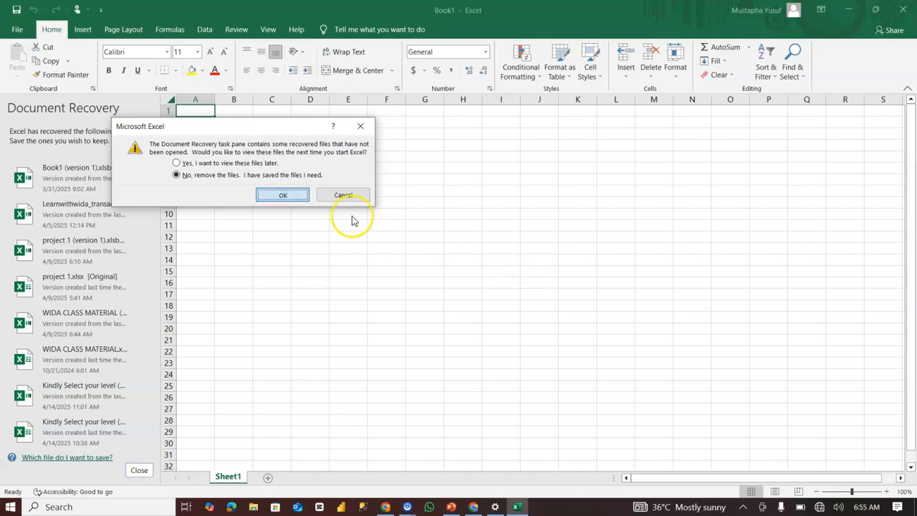
{"action": "key", "text": "Return"}
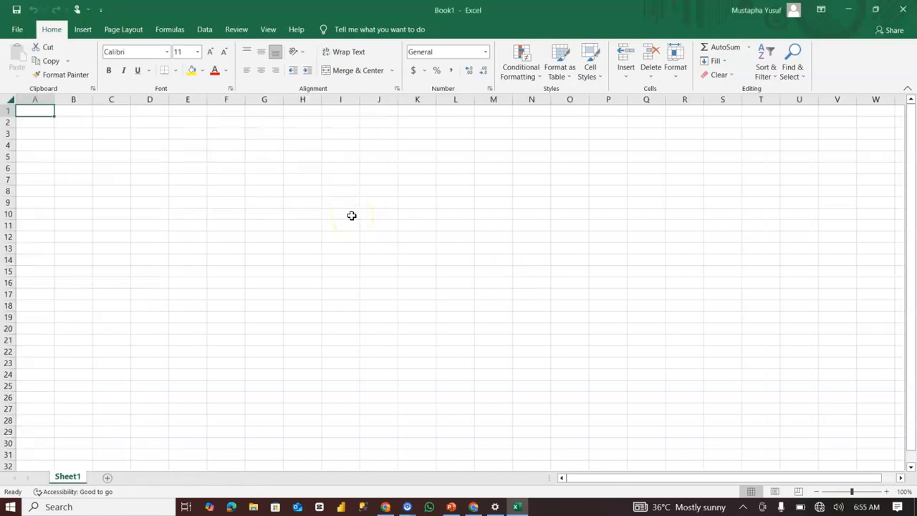
Start a new query from an Excel workbook, using Superstore.xlsx in the Documents folder as the source file
{"action": "left_click", "coordinate": [206, 29]}
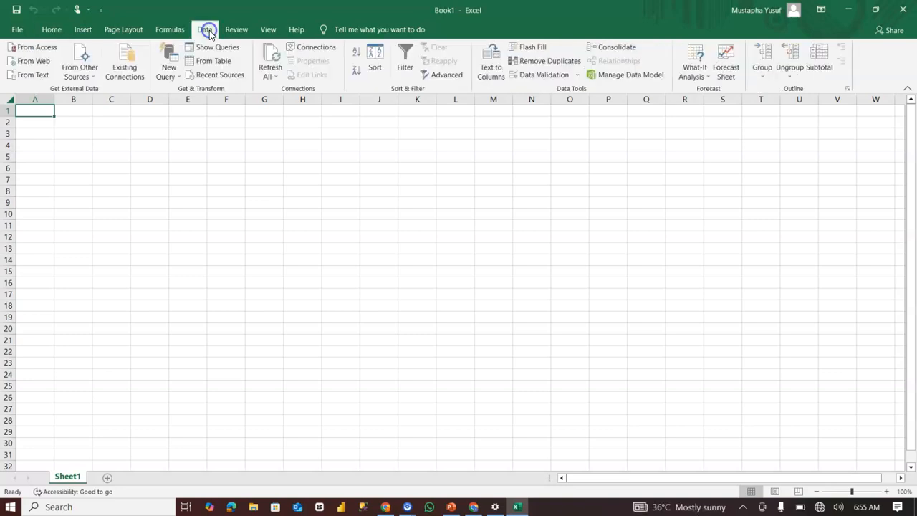
{"action": "left_click", "coordinate": [171, 83]}
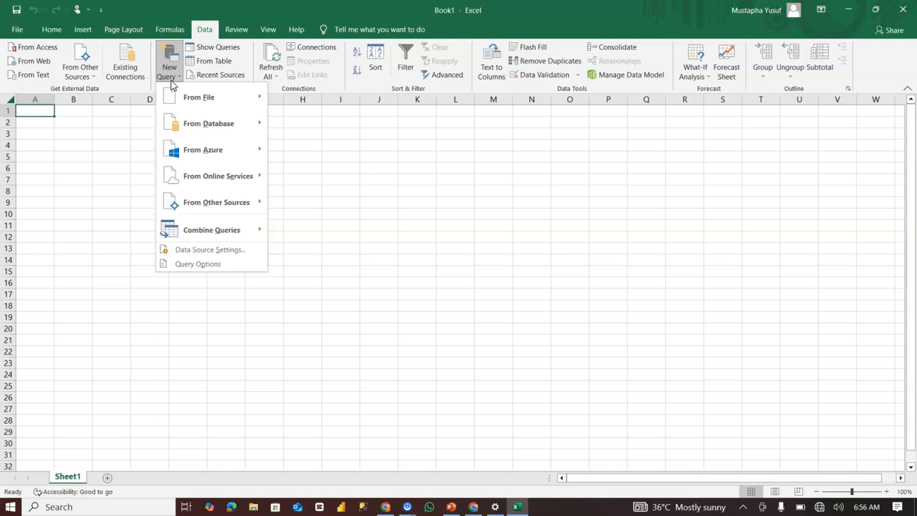
{"action": "left_click", "coordinate": [195, 97]}
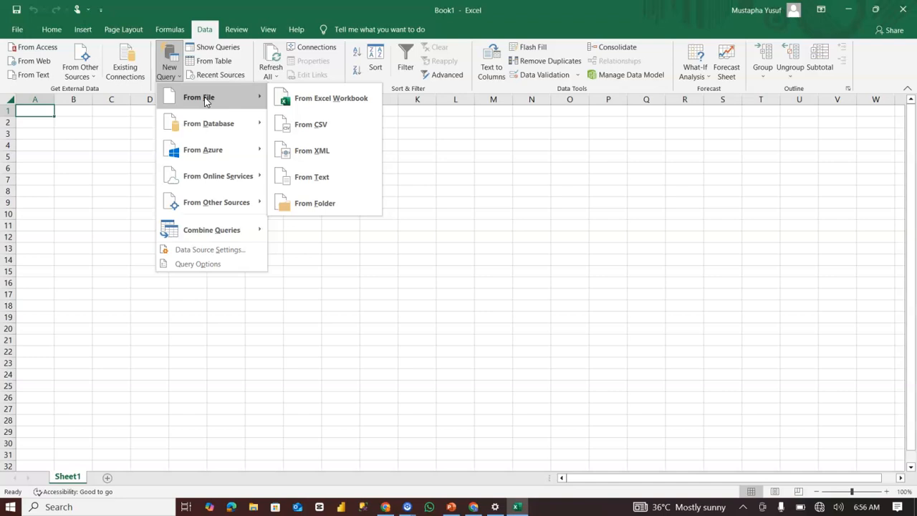
{"action": "left_click", "coordinate": [222, 126]}
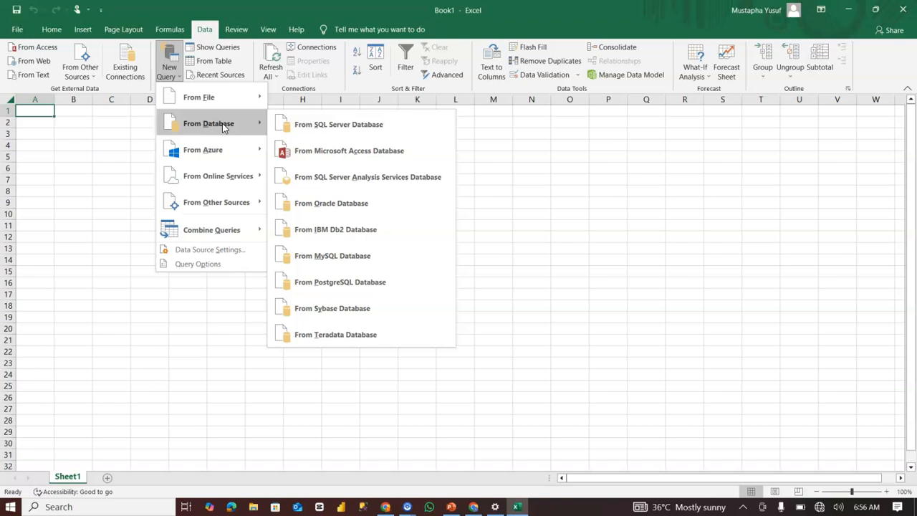
{"action": "mouse_move", "coordinate": [224, 152]}
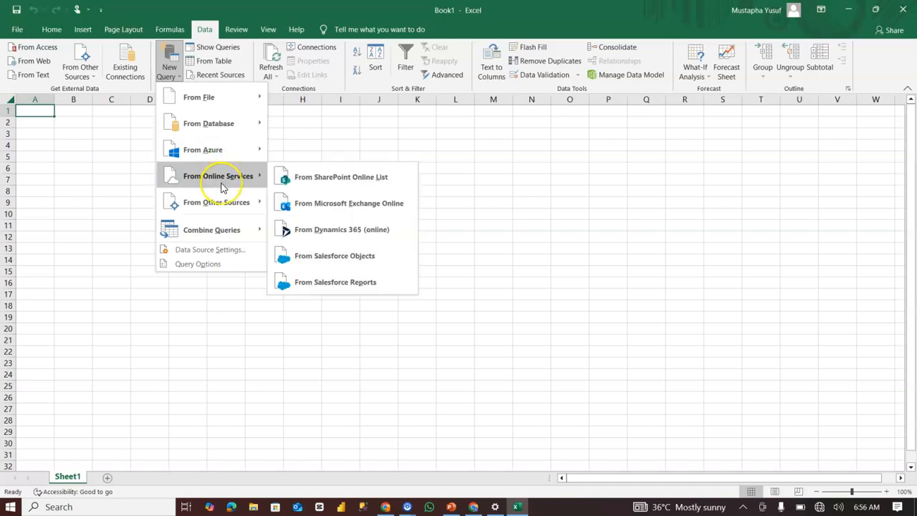
{"action": "mouse_move", "coordinate": [230, 212]}
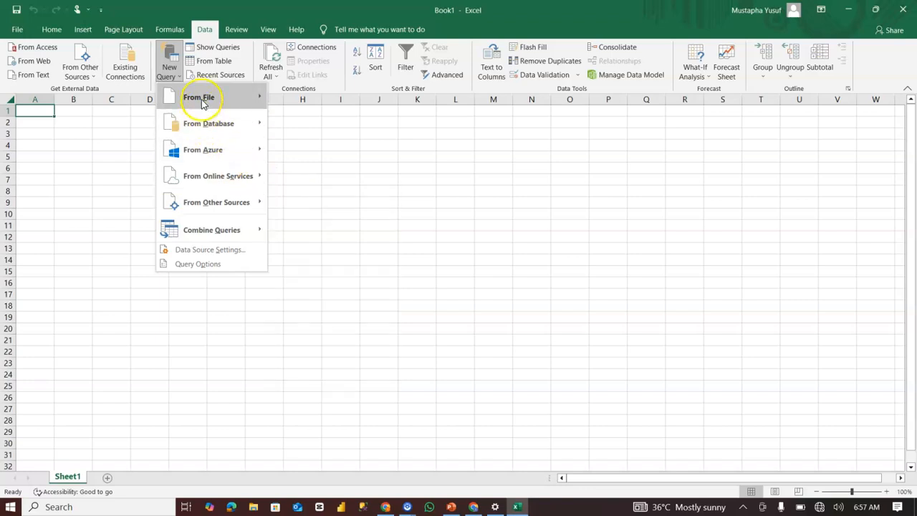
{"action": "mouse_move", "coordinate": [203, 100]}
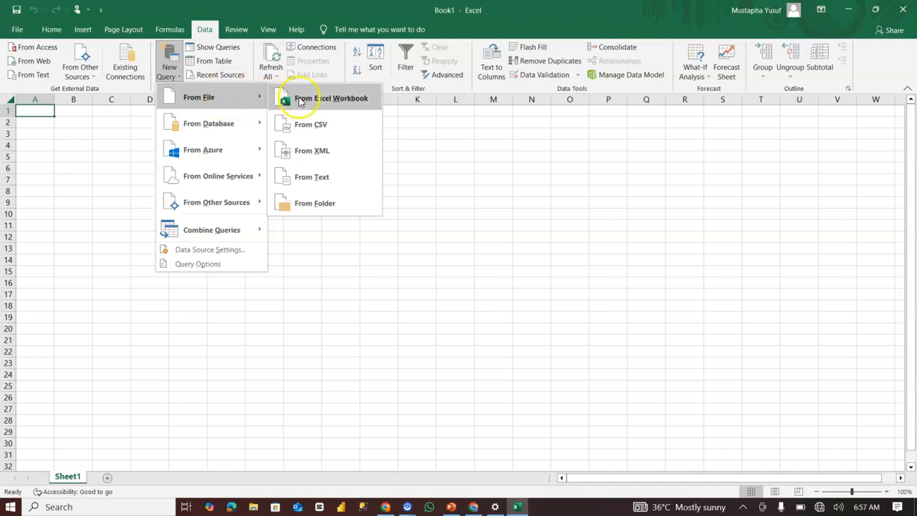
{"action": "left_click", "coordinate": [324, 97]}
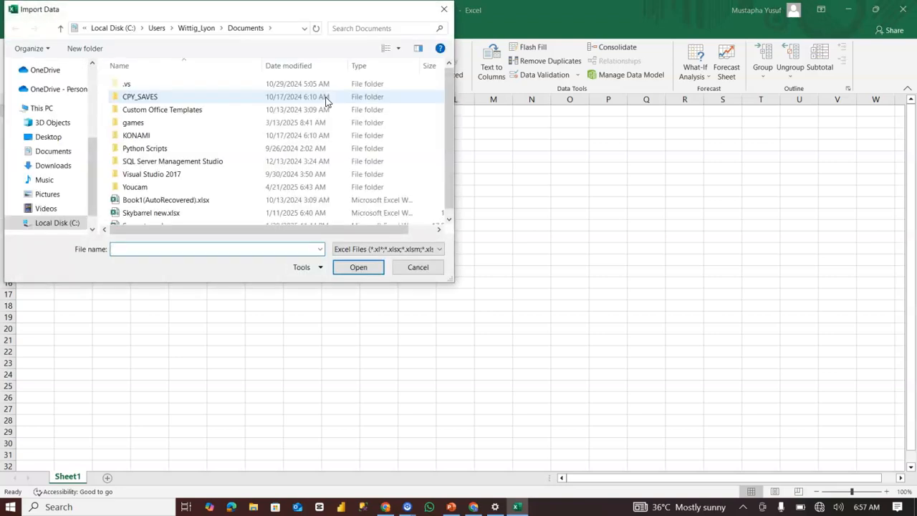
{"action": "scroll", "coordinate": [326, 101], "scroll_direction": "down", "scroll_amount": 1}
{"action": "left_click", "coordinate": [221, 217]}
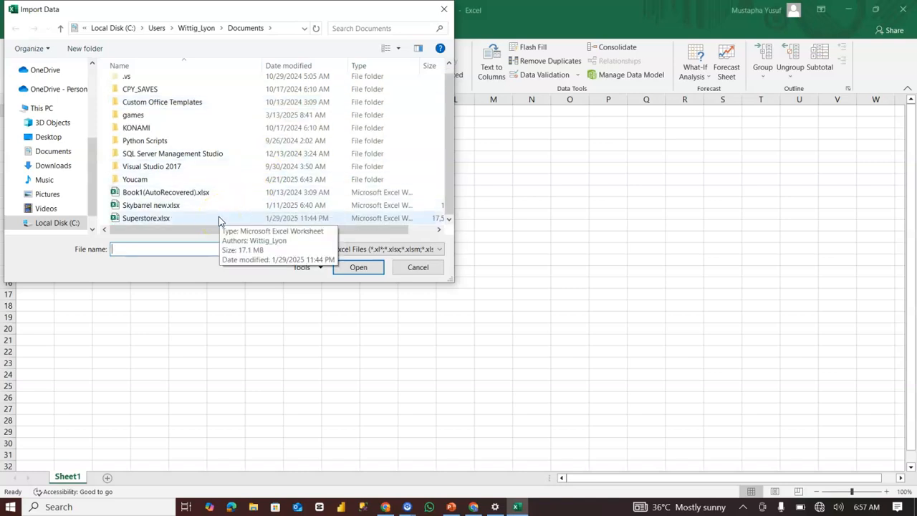
{"action": "left_click", "coordinate": [218, 217]}
{"action": "left_click", "coordinate": [357, 271]}
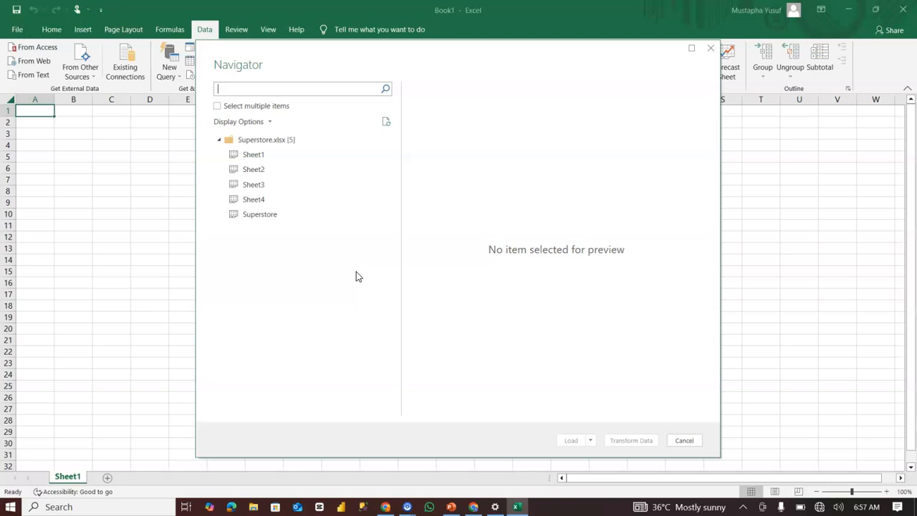
Preview Sheet1, Sheet2, Sheet3, Sheet4 and the Superstore sheet of the source workbook one after another
{"action": "left_click", "coordinate": [278, 140]}
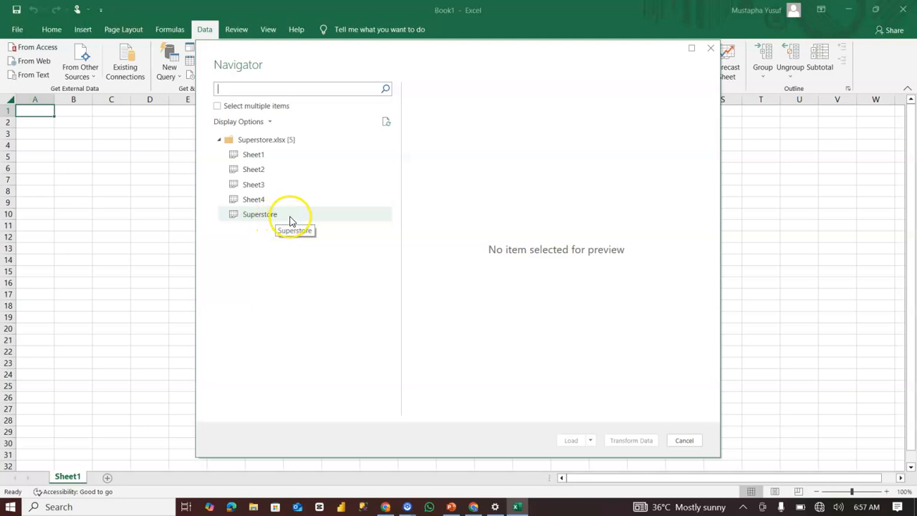
{"action": "left_click", "coordinate": [283, 154]}
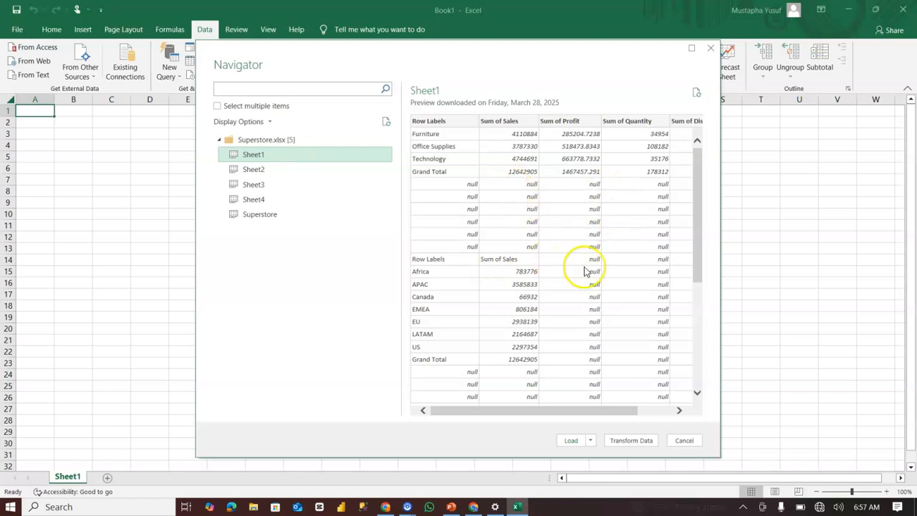
{"action": "left_click", "coordinate": [286, 172]}
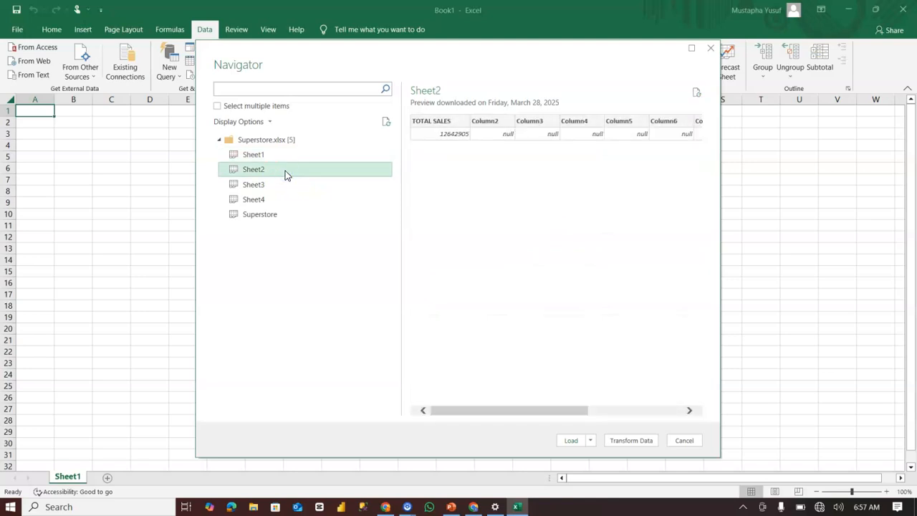
{"action": "left_click", "coordinate": [267, 188]}
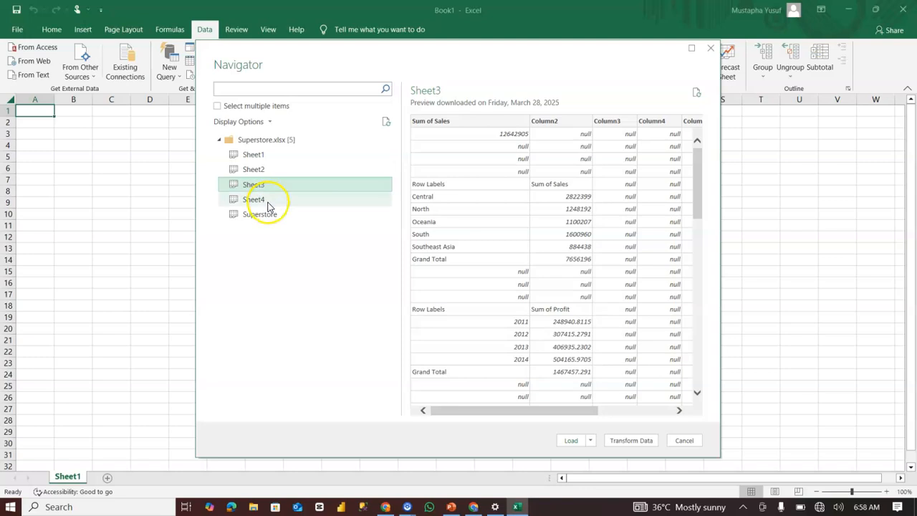
{"action": "left_click", "coordinate": [268, 202]}
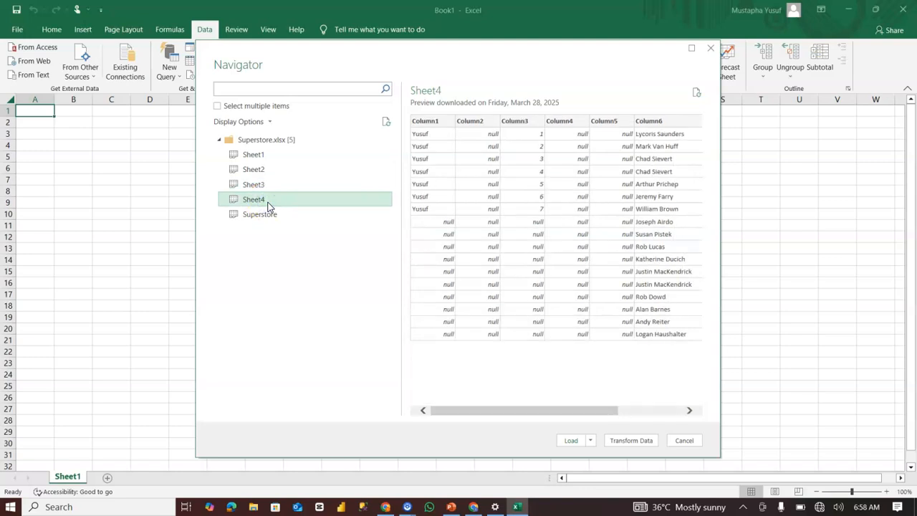
{"action": "left_click", "coordinate": [270, 216]}
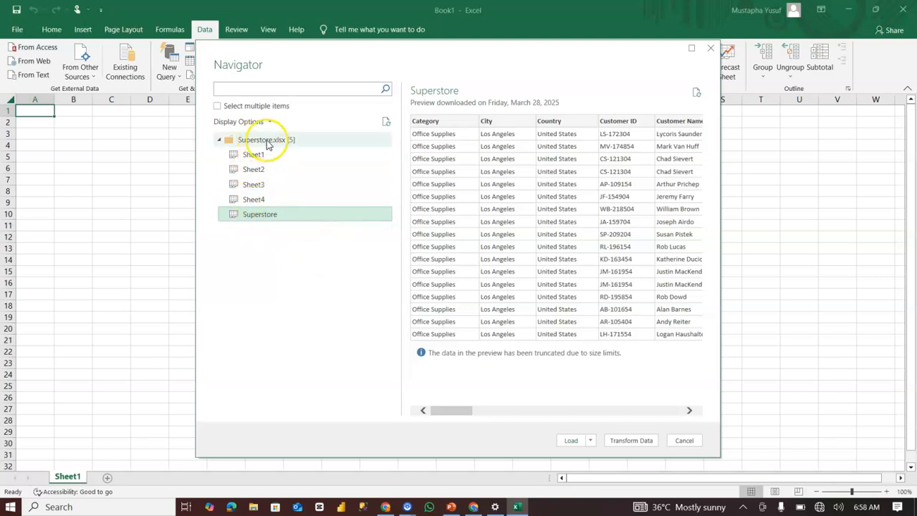
{"action": "left_click", "coordinate": [279, 214]}
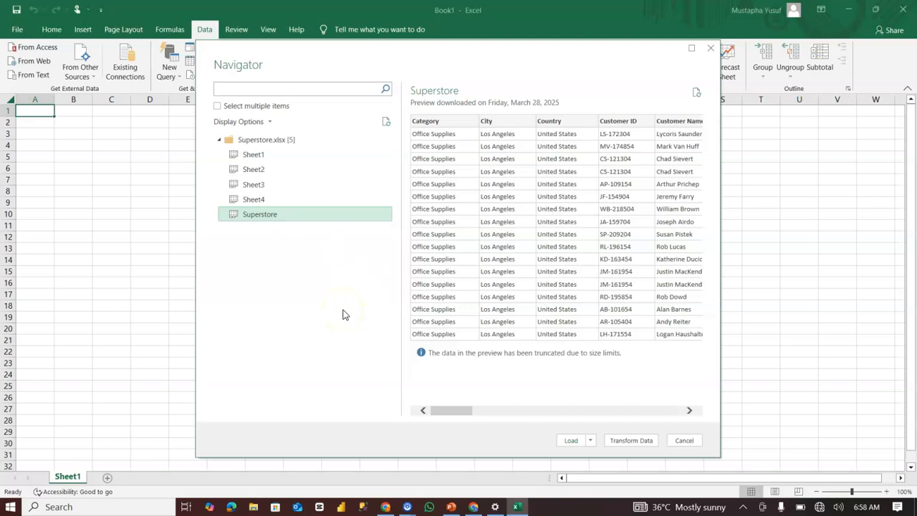
Compare single-item previews by switching between Sheet4 and Superstore, and also check Sheet3 and Sheet1
{"action": "left_click", "coordinate": [273, 199]}
{"action": "left_click", "coordinate": [266, 214]}
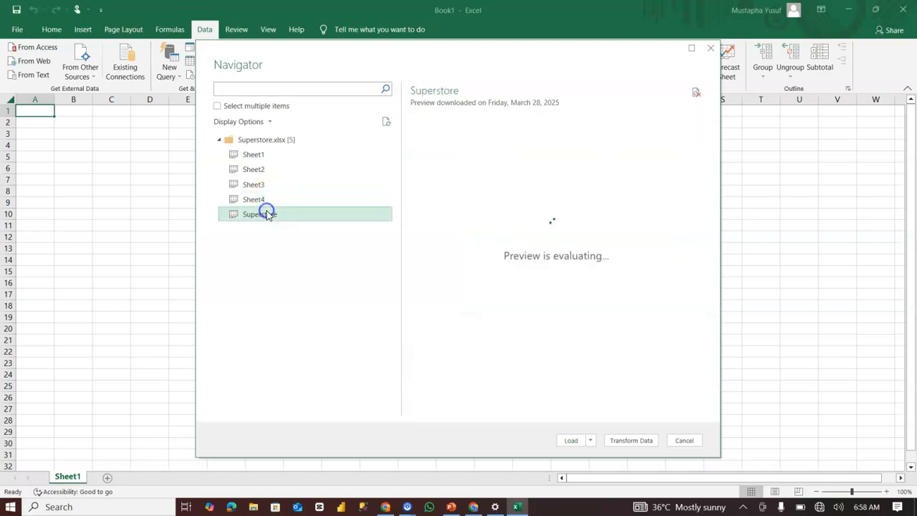
{"action": "left_click", "coordinate": [268, 201]}
{"action": "left_click", "coordinate": [267, 209]}
{"action": "left_click", "coordinate": [269, 201]}
{"action": "left_click", "coordinate": [266, 210]}
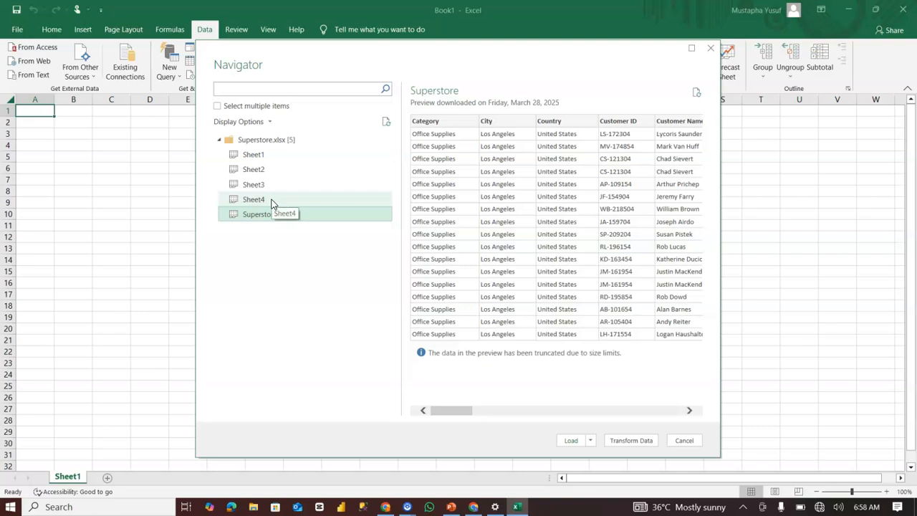
{"action": "left_click", "coordinate": [278, 184]}
{"action": "left_click", "coordinate": [285, 162]}
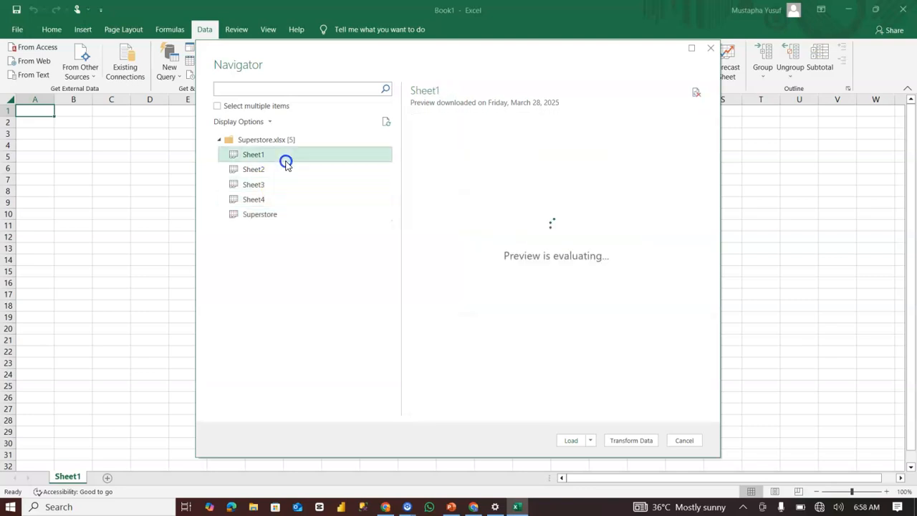
{"action": "left_click", "coordinate": [272, 199]}
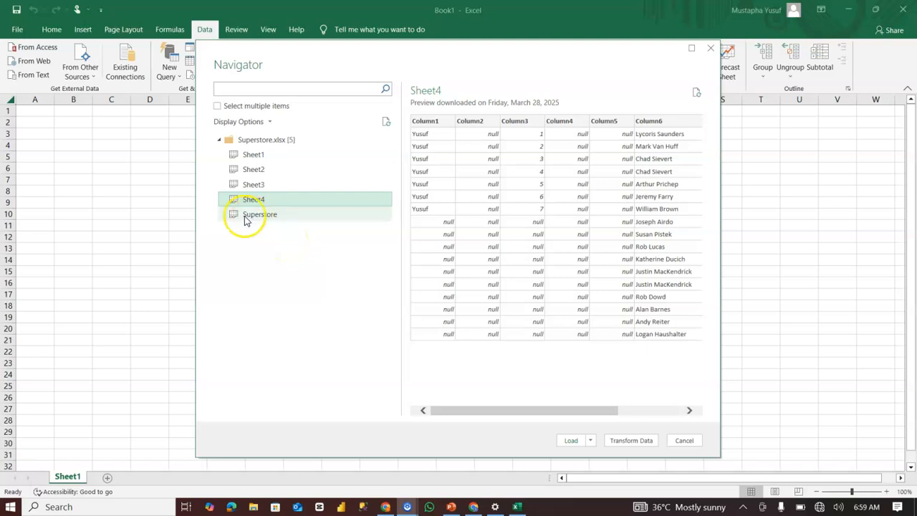
Allow multiple items to be selected, try adding Sheet1, and keep only the Superstore sheet ticked for import
{"action": "left_click", "coordinate": [218, 107]}
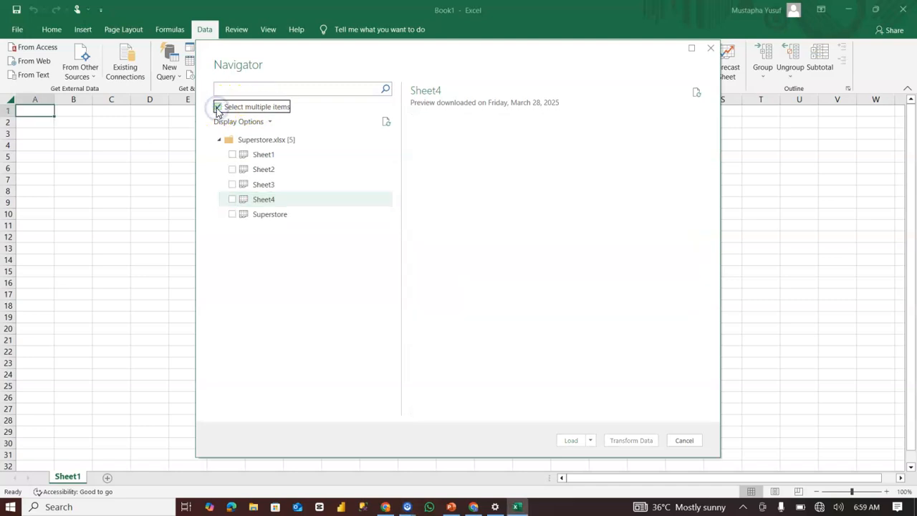
{"action": "left_click", "coordinate": [232, 215]}
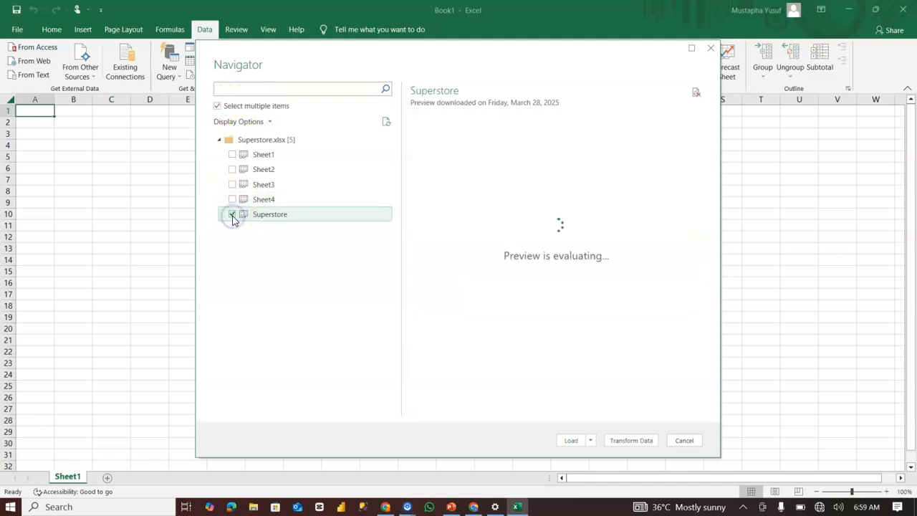
{"action": "left_click", "coordinate": [232, 155]}
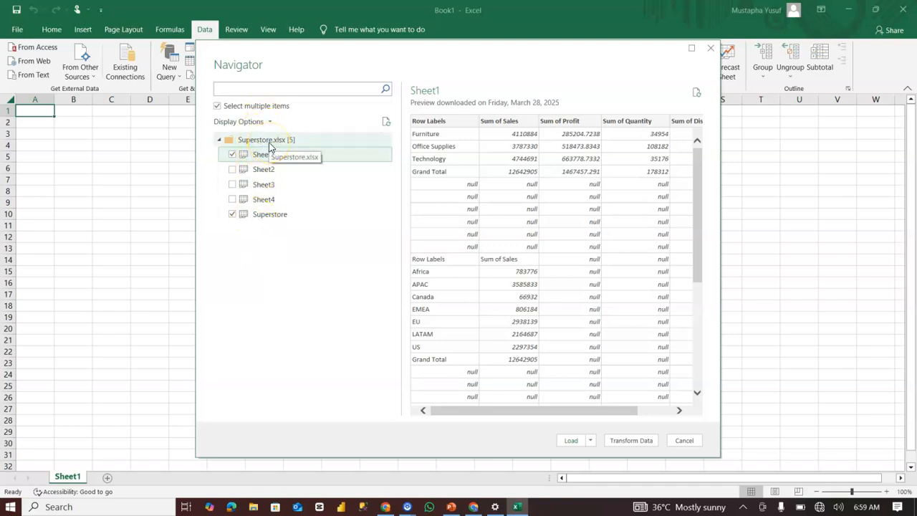
{"action": "left_click", "coordinate": [231, 155]}
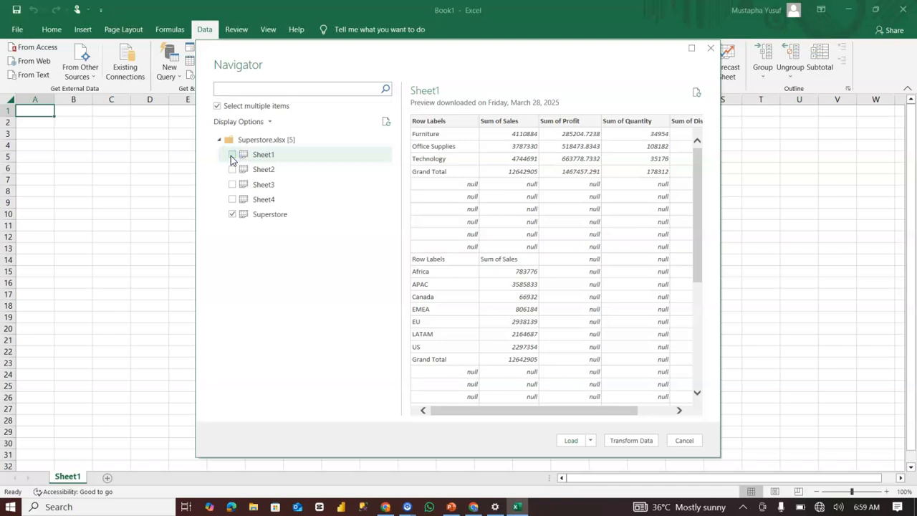
{"action": "left_click", "coordinate": [274, 216]}
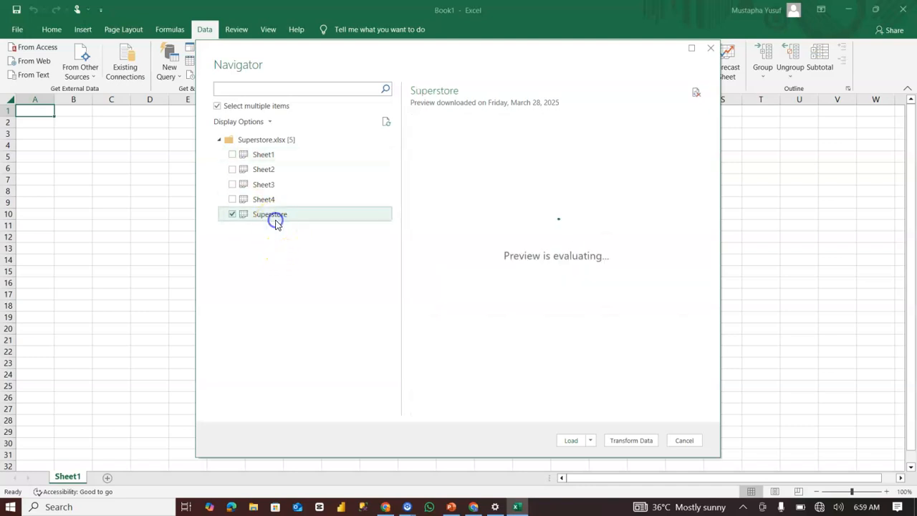